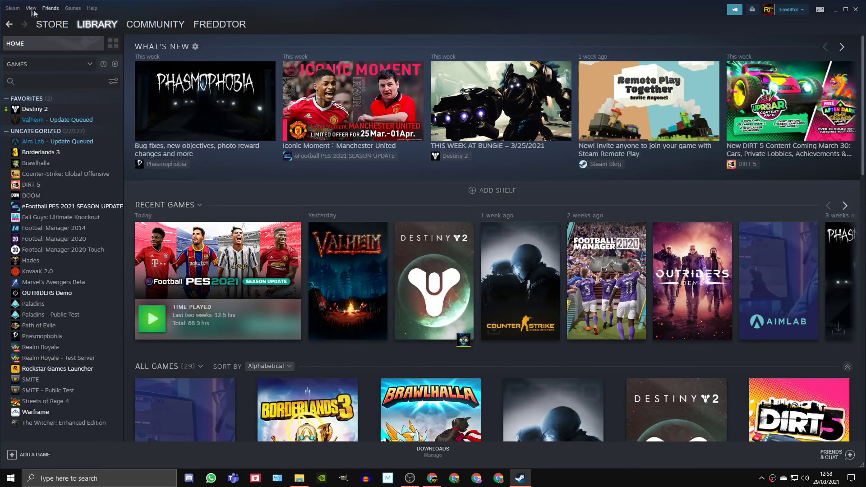
- Open Steam Settings and go to the In-Game category with the overlay options
click(14, 8)
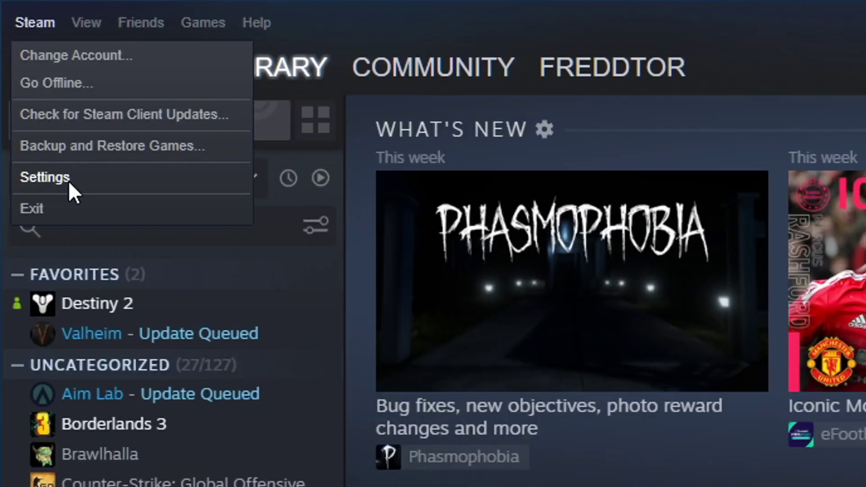
click(68, 180)
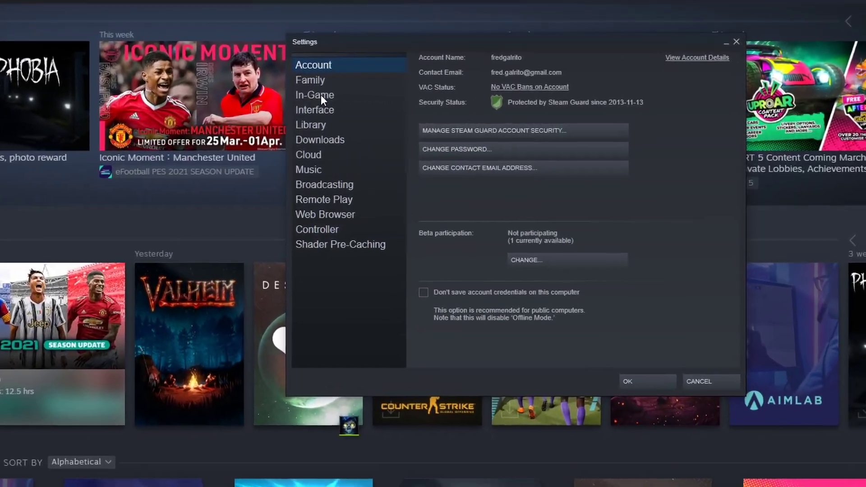
click(321, 95)
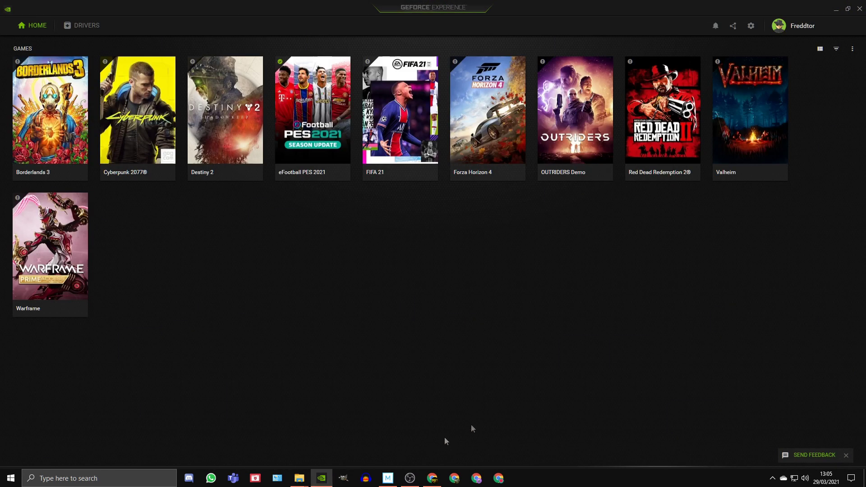
- Confirm GeForce Experience's IN-GAME OVERLAY toggle is off in its settings, then bring up Windows search
click(751, 27)
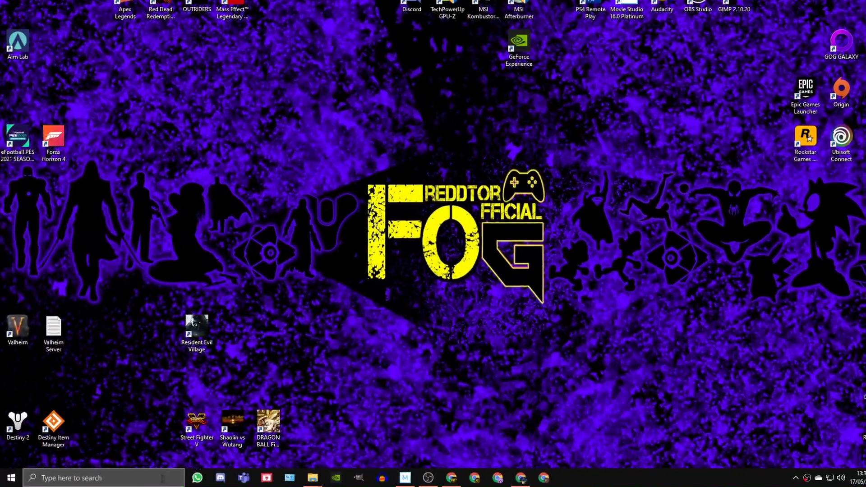
click(154, 478)
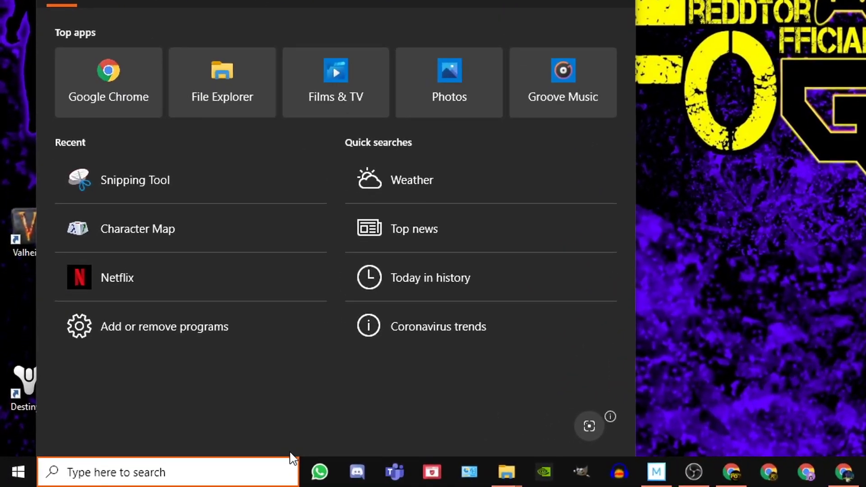
- Search 'game mo' for Gaming settings and review Xbox Game Bar and Captures, with background recording off
text(game mo)
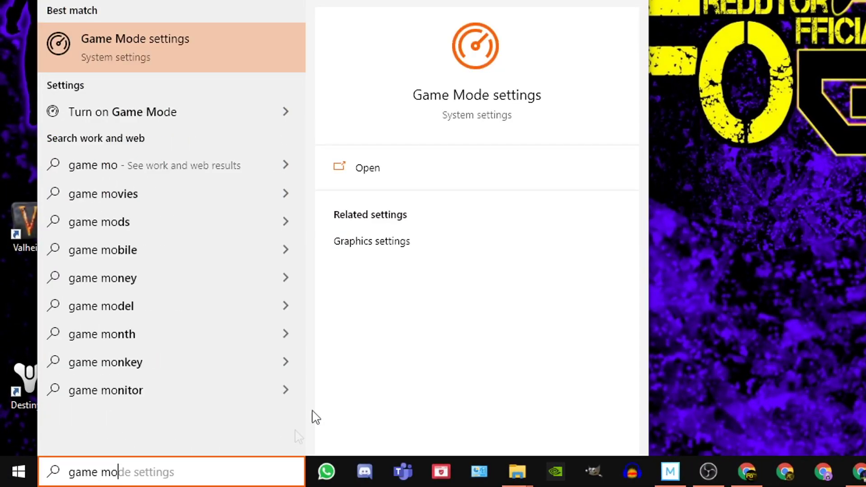
click(480, 92)
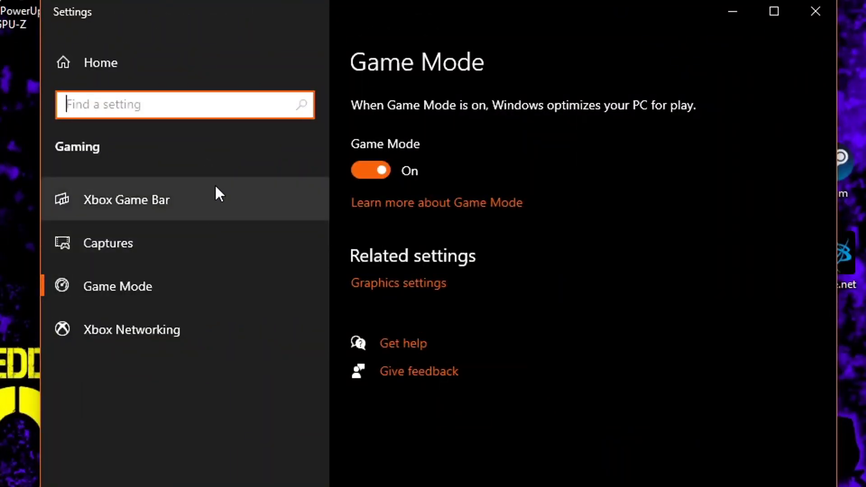
click(134, 200)
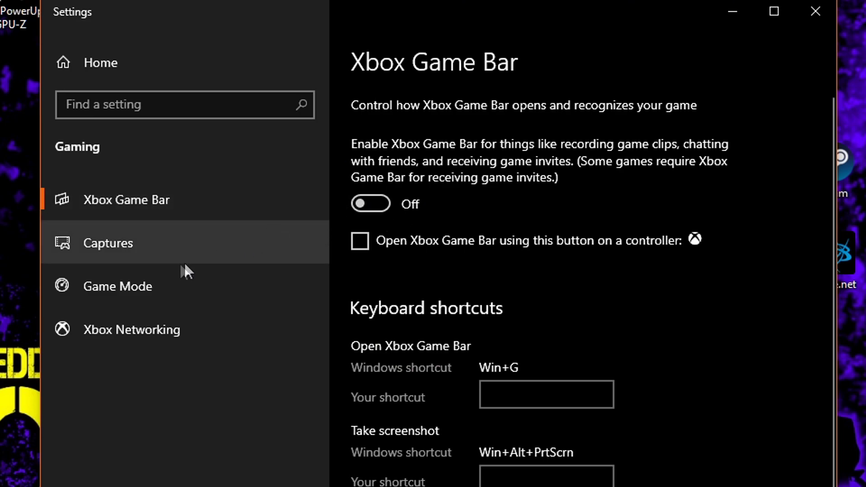
click(107, 240)
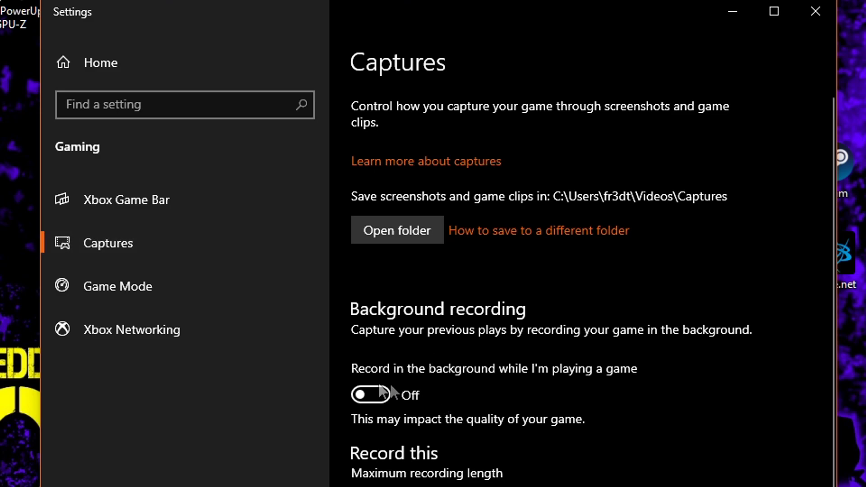
scroll(366, 383, down, 6)
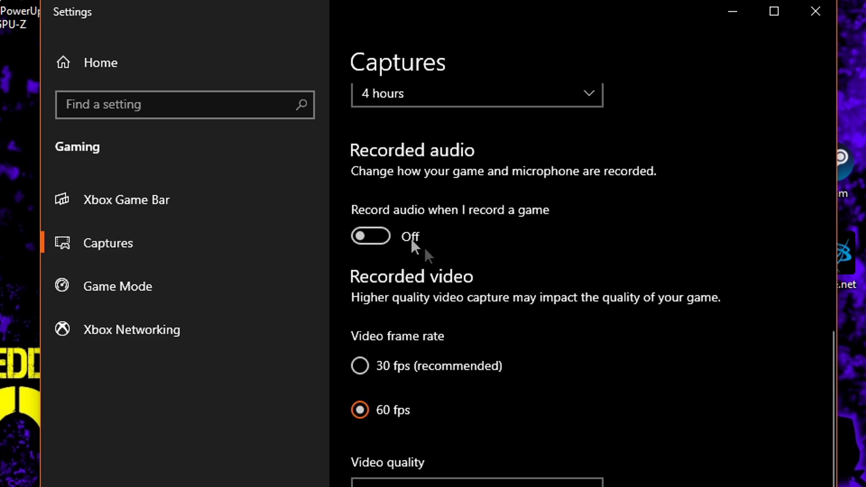
scroll(537, 283, up, 6)
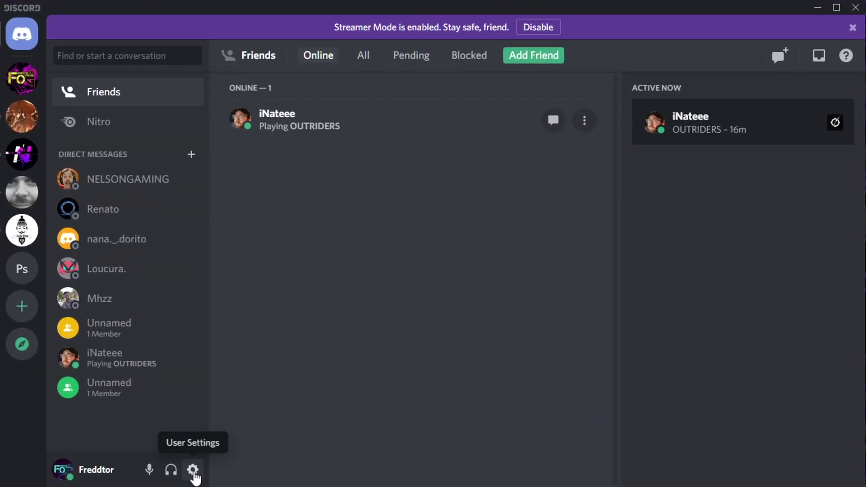
- In Discord User Settings, check the Overlay toggle is off, then move to the Advanced page
click(193, 470)
scroll(203, 358, down, 8)
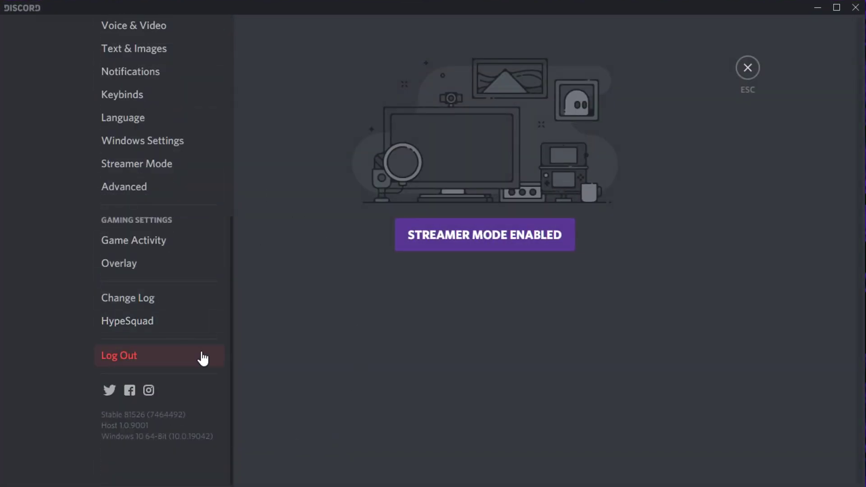
click(144, 266)
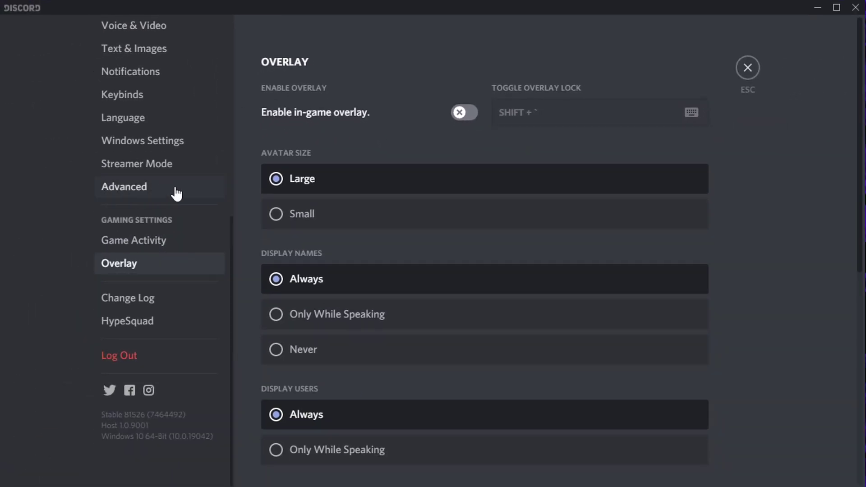
click(176, 191)
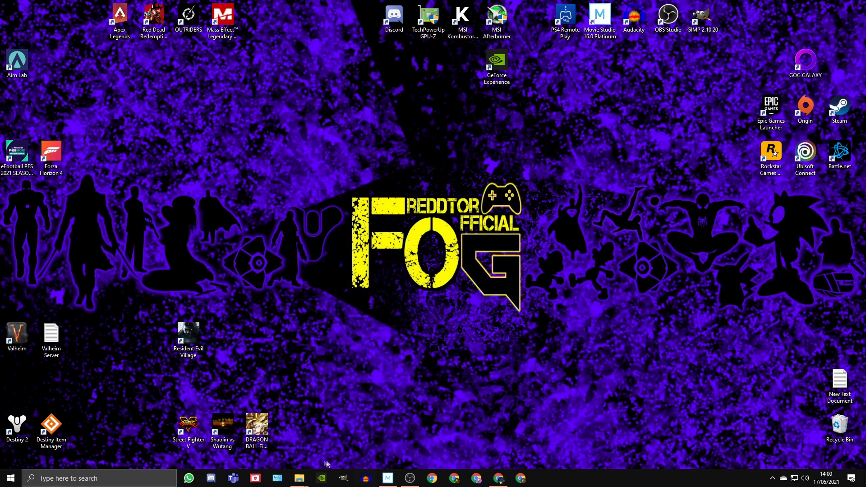
- Search 'game' to reach Game Mode settings and flip the Game Mode toggle
key(super+s)
text(game)
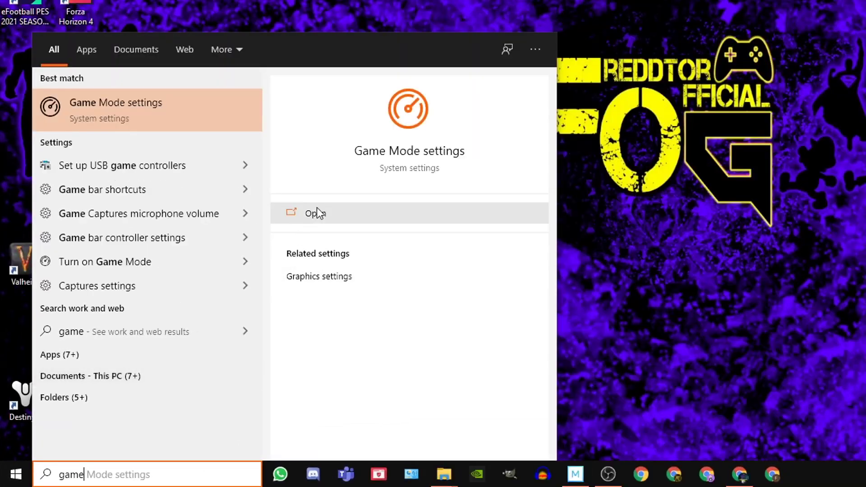
click(318, 213)
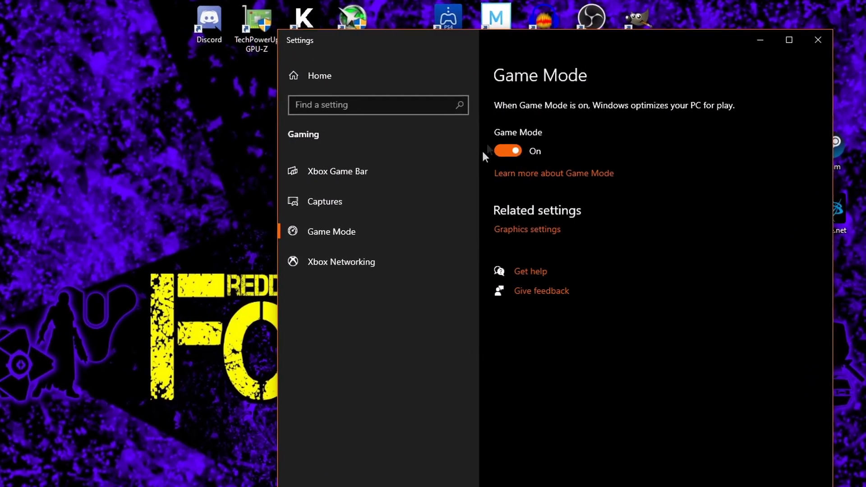
click(508, 150)
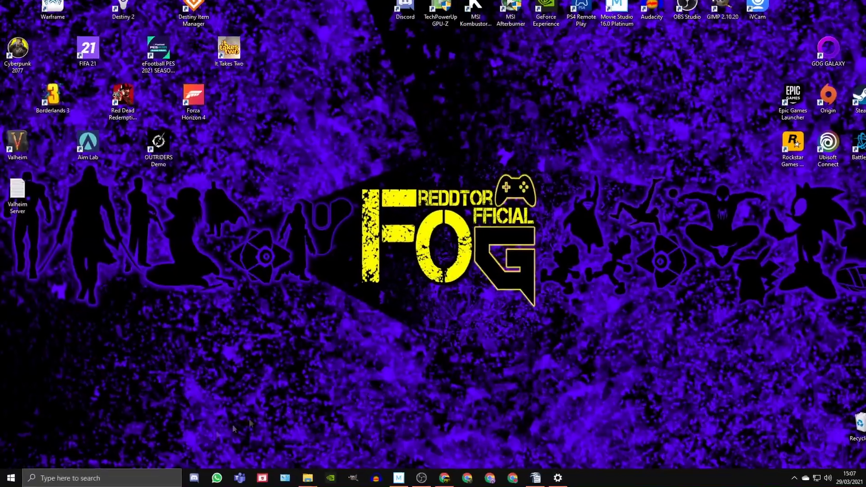
- Search 'GRAPHICS S' to open Graphics settings and verify GPU scheduling on and Apex Legends at High performance
key(super+s)
text(GRA)
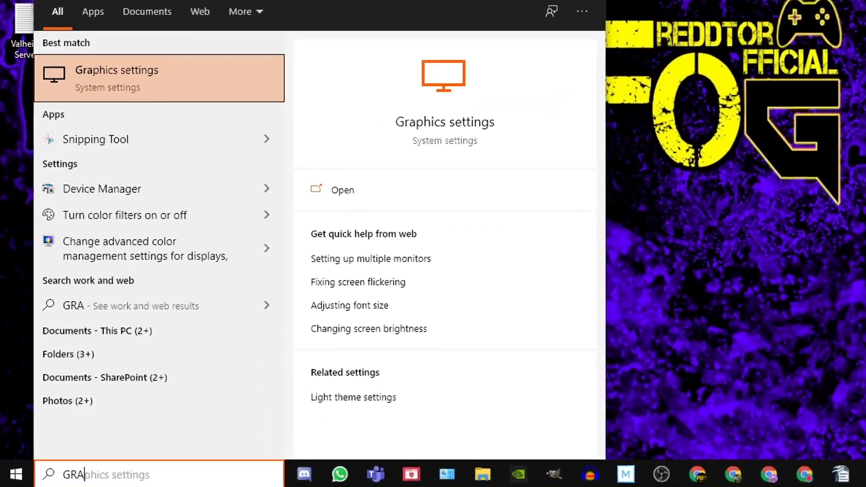
text(PHICS S)
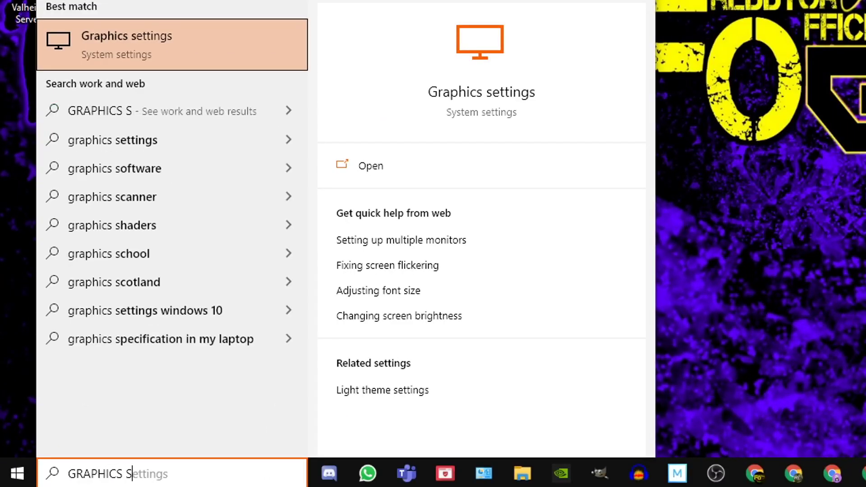
click(486, 98)
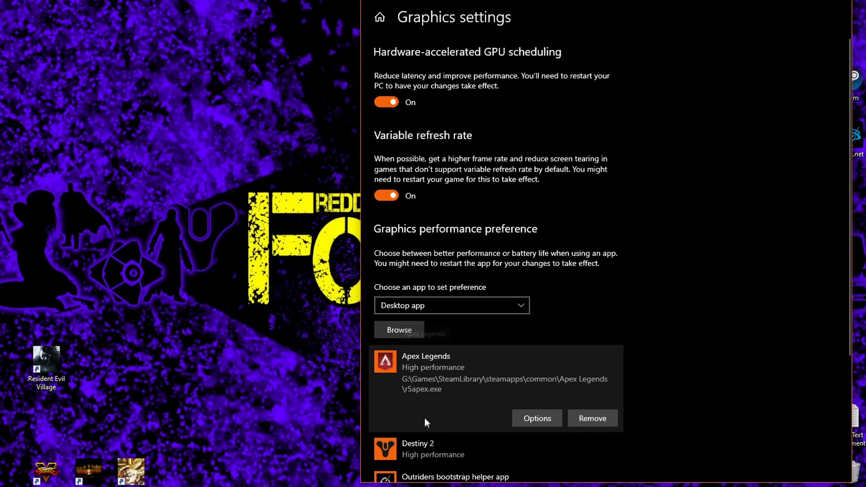
scroll(424, 406, down, 3)
scroll(439, 392, up, 3)
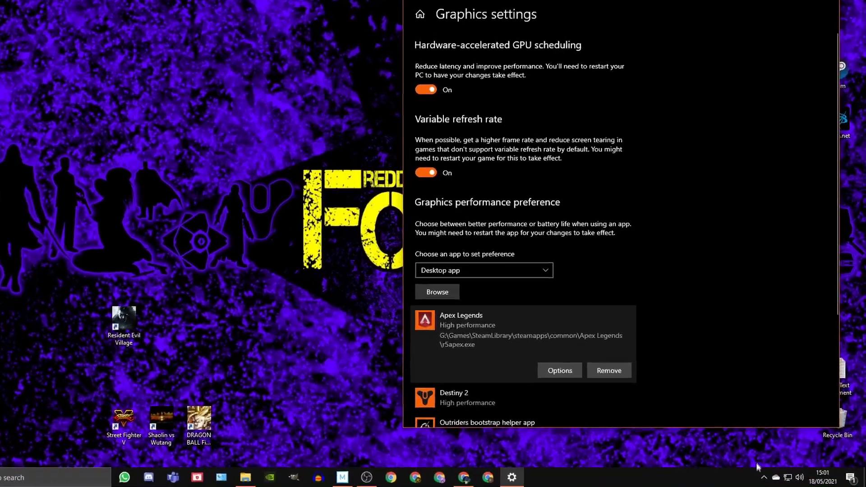
- From the Steam tray menu, open Apex Legends' Properties on the Local Files page
click(772, 485)
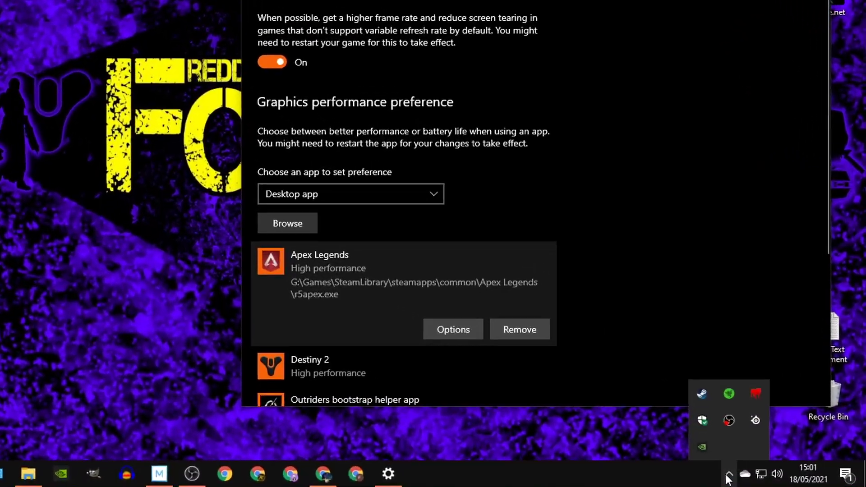
right_click(753, 429)
click(659, 202)
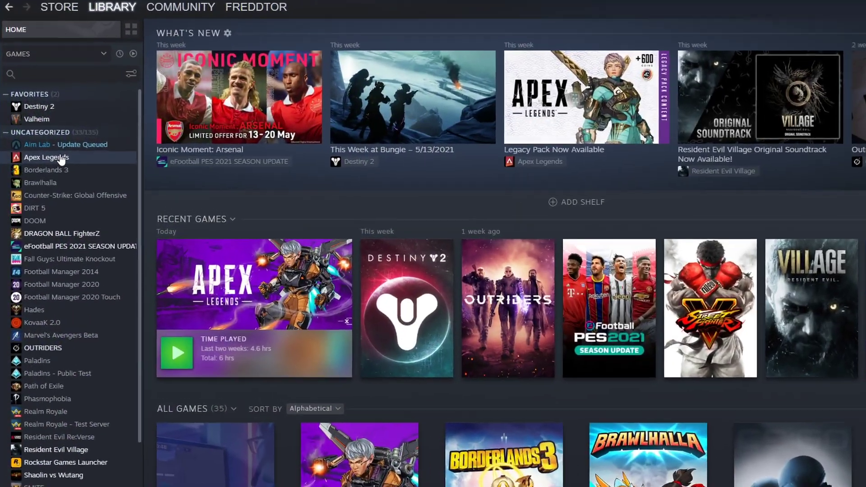
right_click(55, 151)
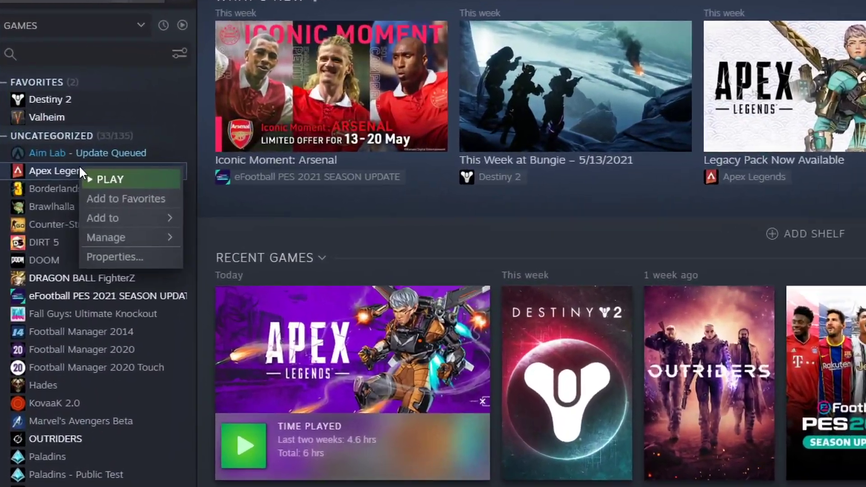
click(195, 316)
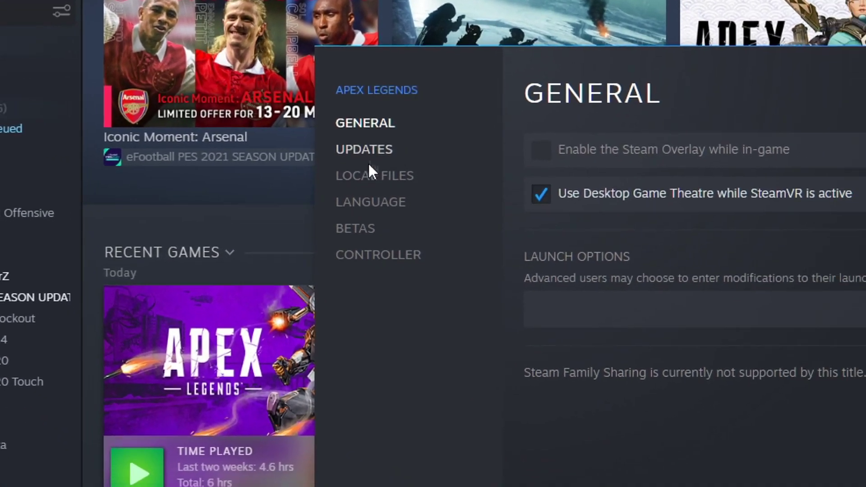
click(369, 172)
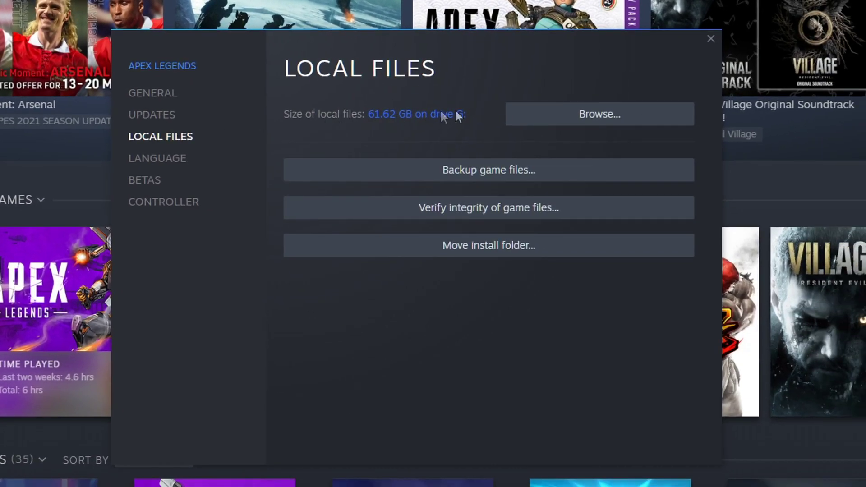
- Browse to the Apex Legends install folder, copy its full path, and close Explorer
click(614, 117)
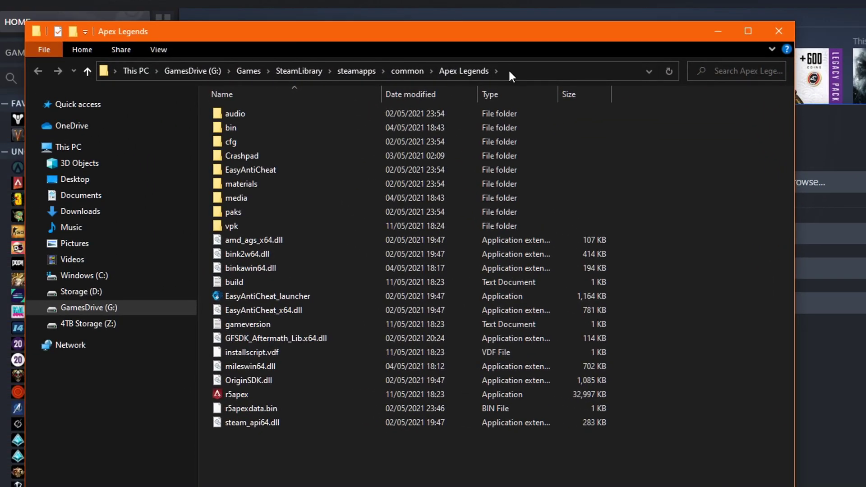
click(510, 73)
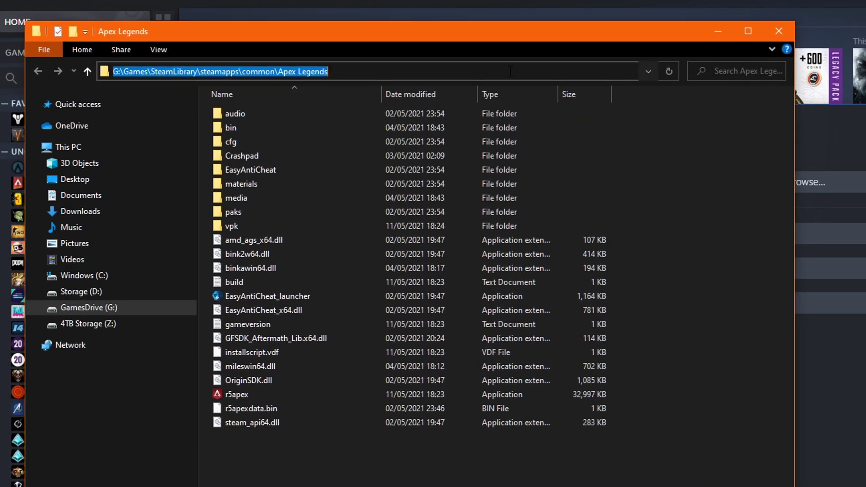
right_click(239, 76)
click(281, 115)
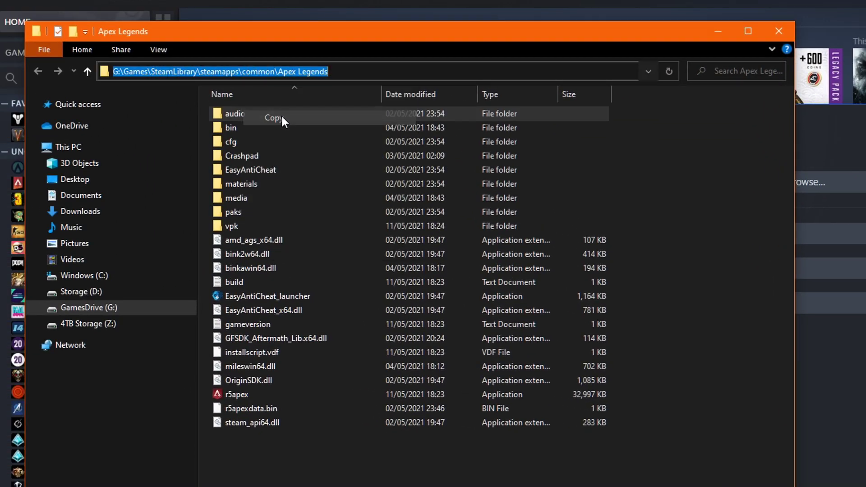
click(769, 34)
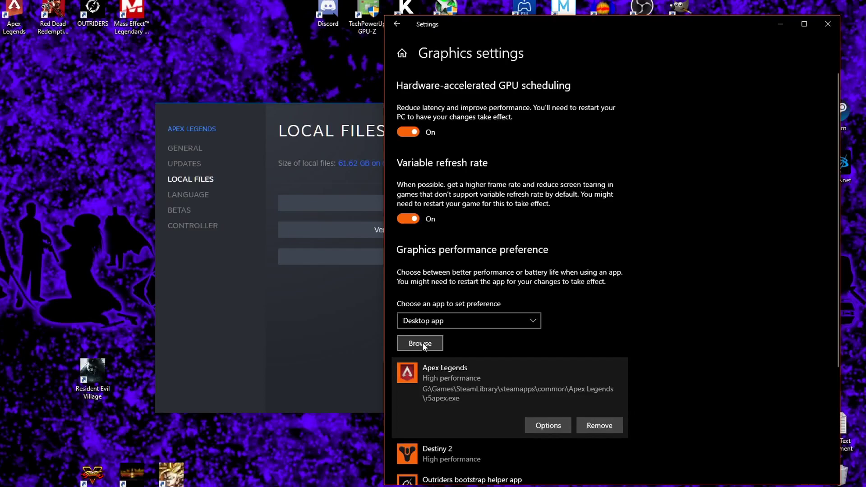
- Browse for a program, paste the Apex Legends folder path, and pick r5apex
click(420, 343)
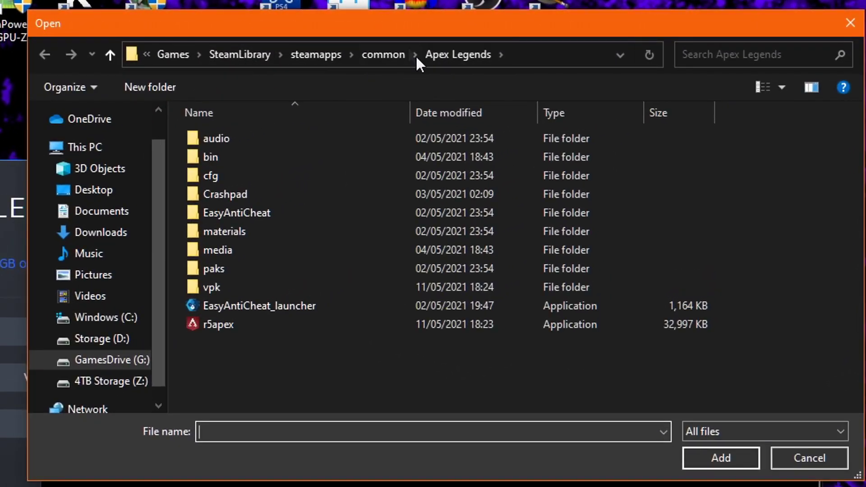
right_click(502, 51)
click(508, 47)
right_click(507, 55)
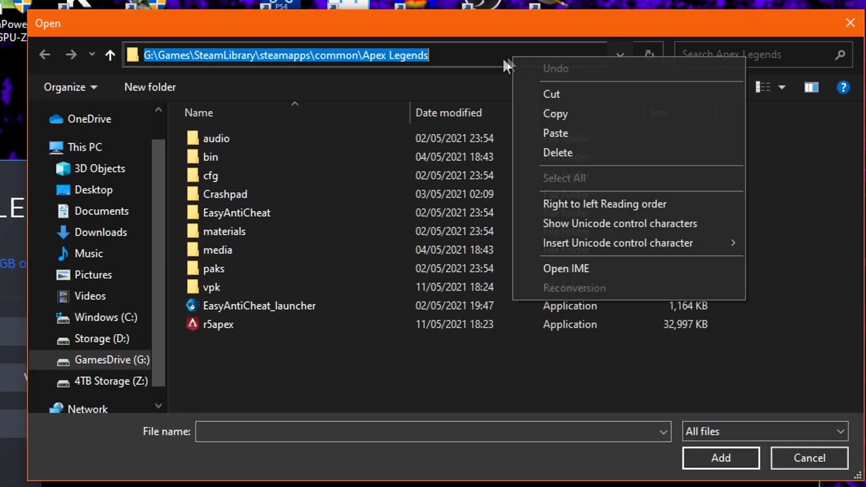
click(542, 130)
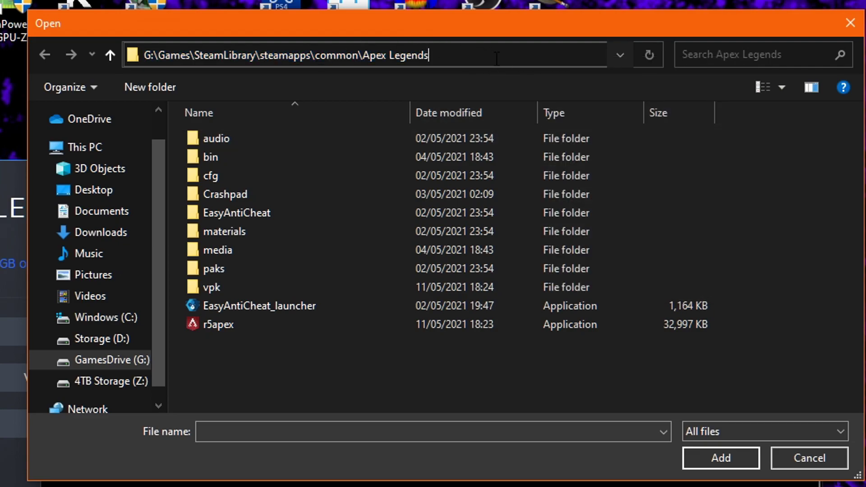
key(Return)
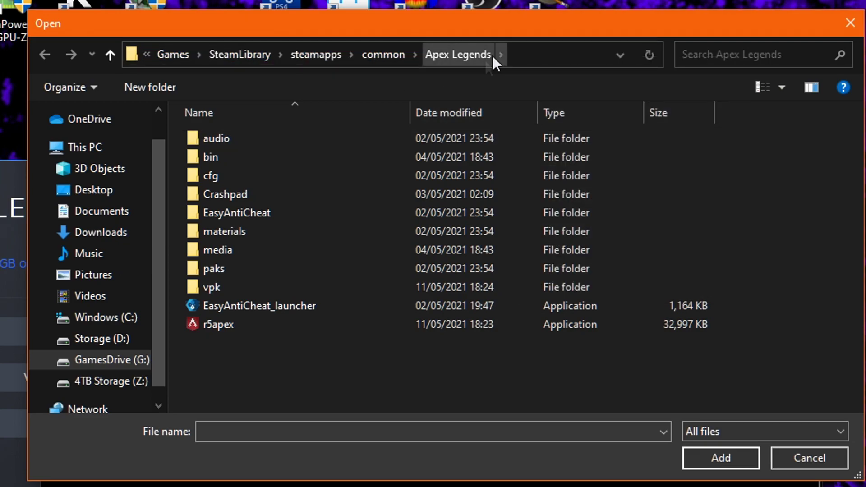
click(243, 328)
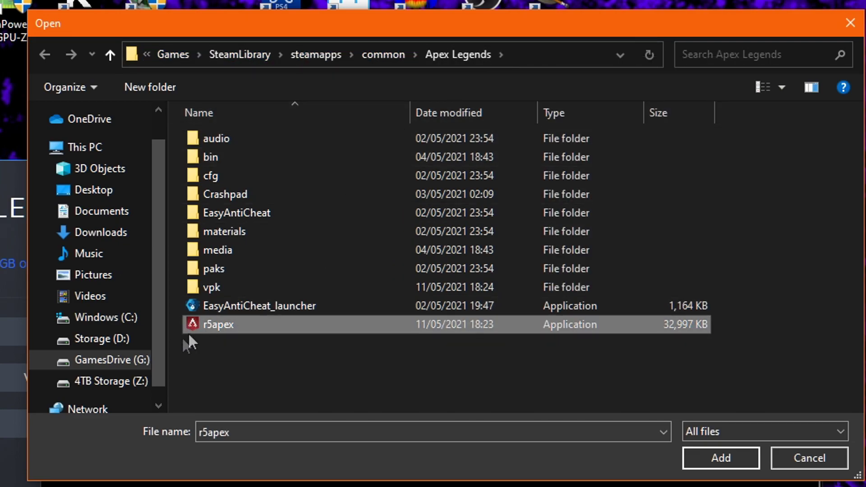
- Add r5apex to the list and save its graphics preference as High performance
click(720, 458)
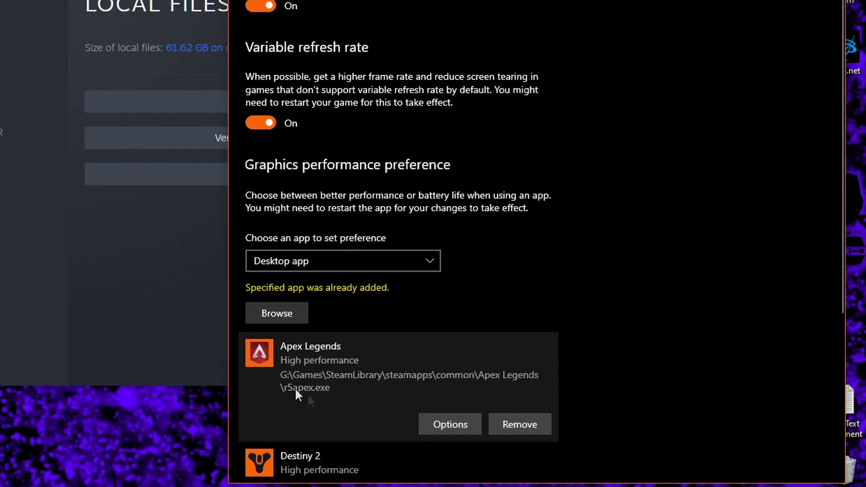
click(461, 425)
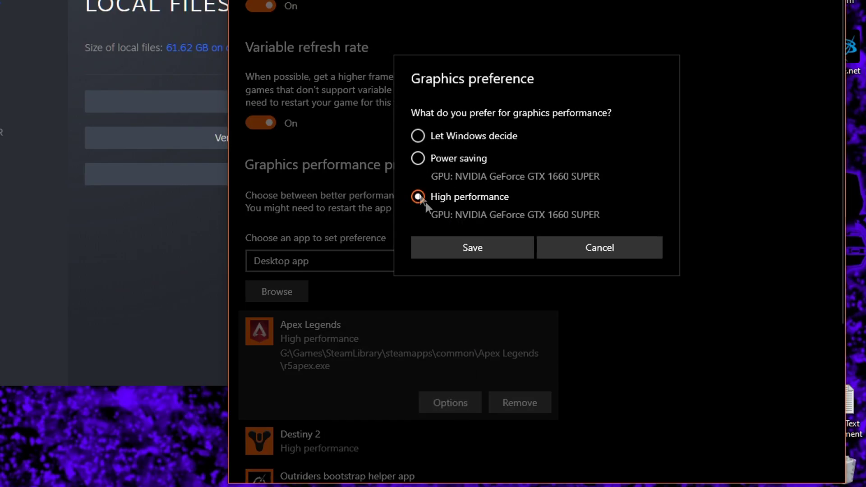
click(475, 246)
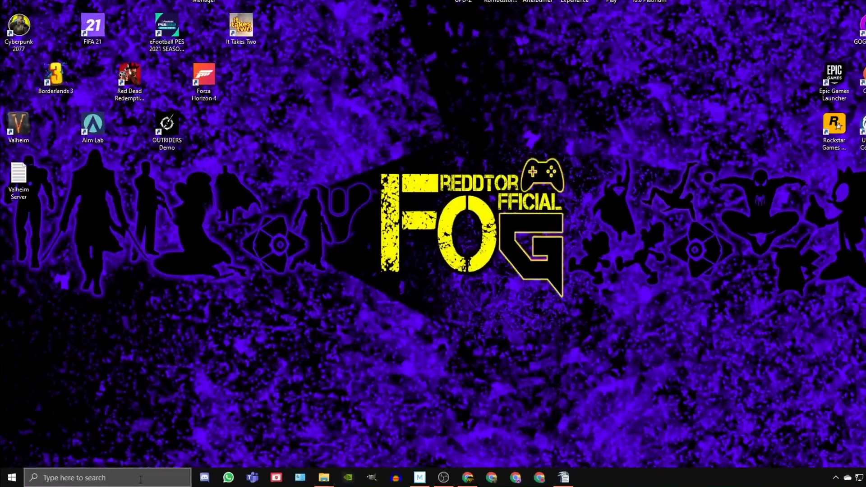
- Search 'power plan', return to Power Options, and select the High performance plan
click(130, 477)
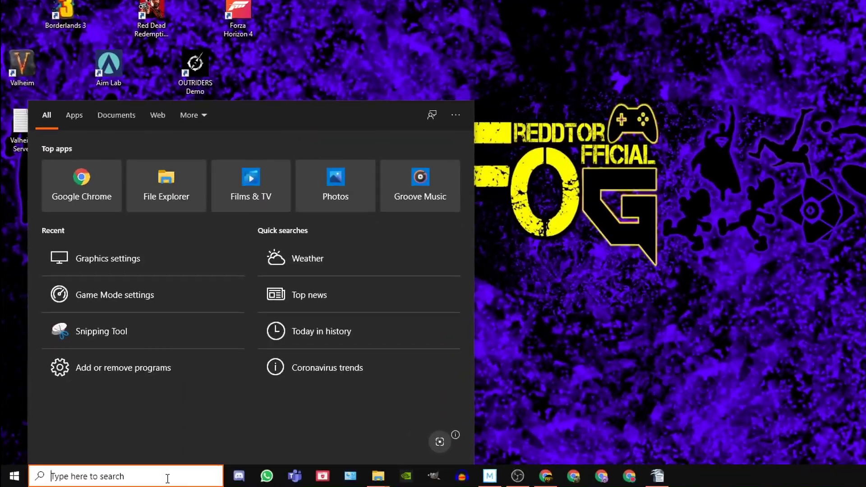
text(power plan)
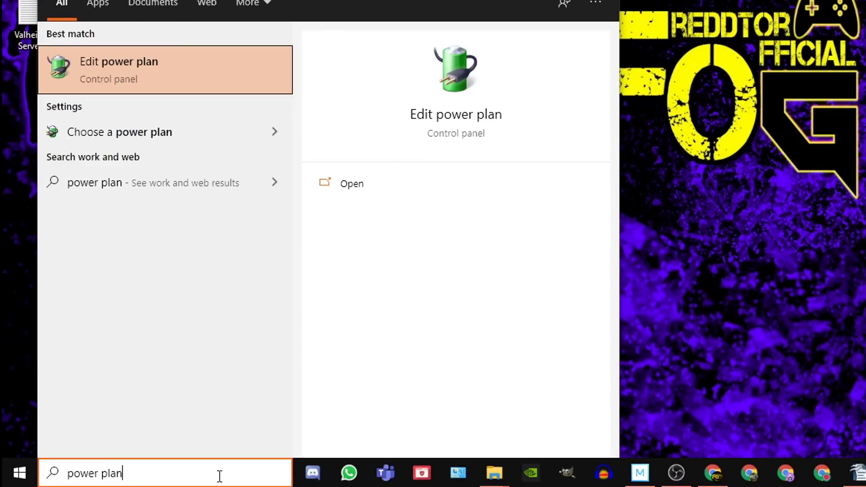
click(451, 119)
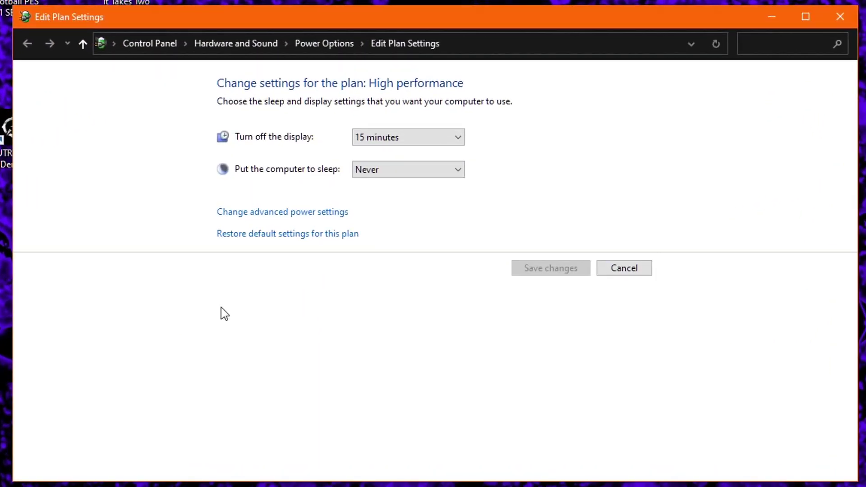
click(330, 46)
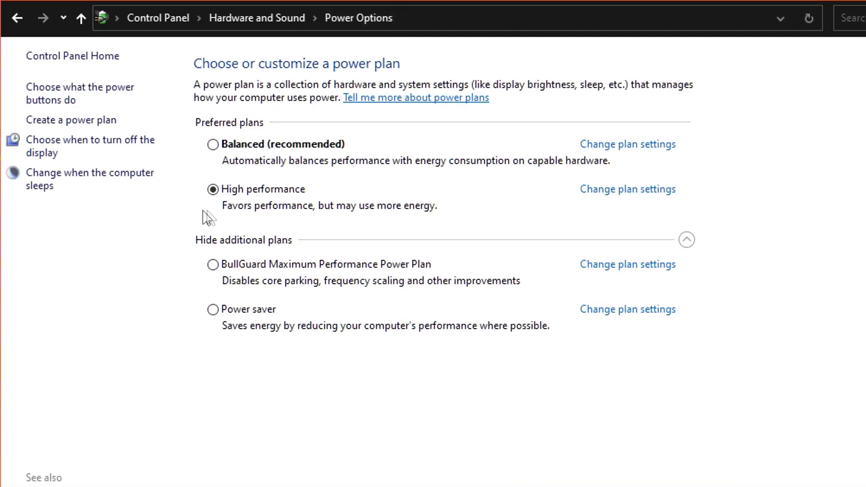
click(214, 189)
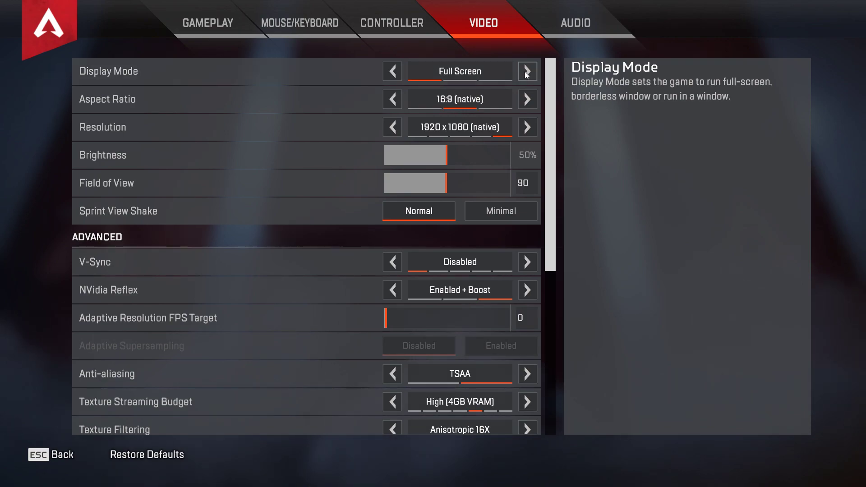
click(525, 71)
click(525, 71)
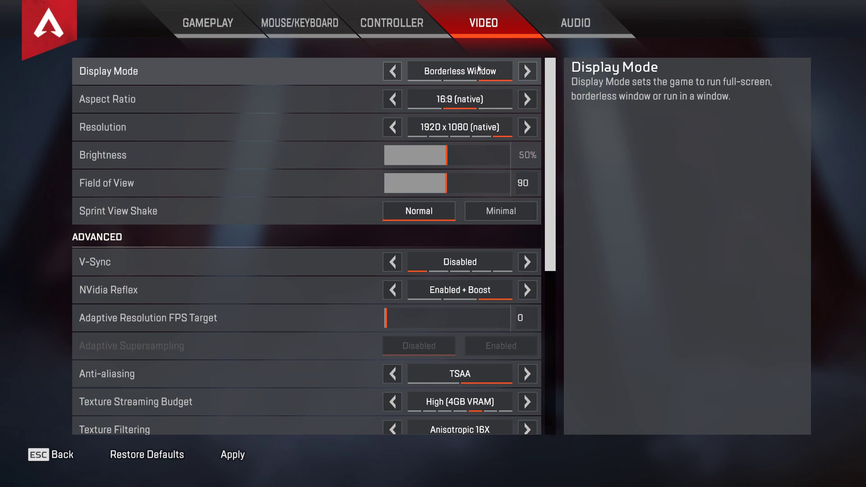
click(426, 71)
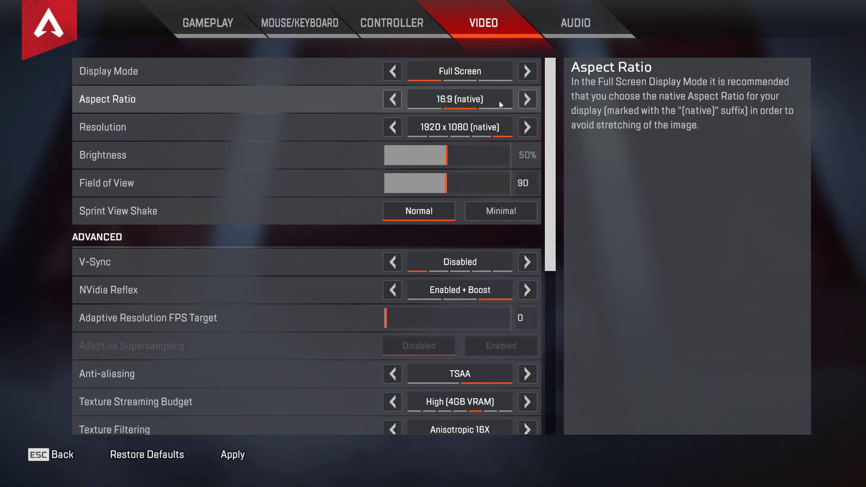
click(392, 127)
click(526, 129)
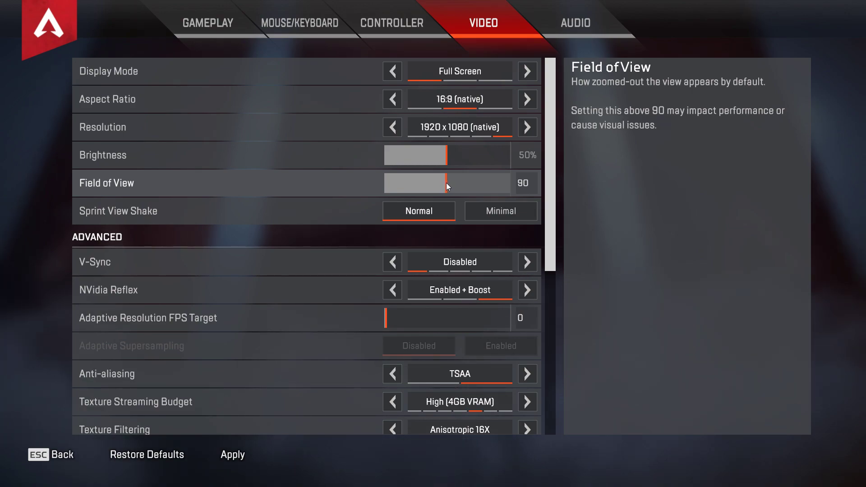
drag(445, 183, 482, 184)
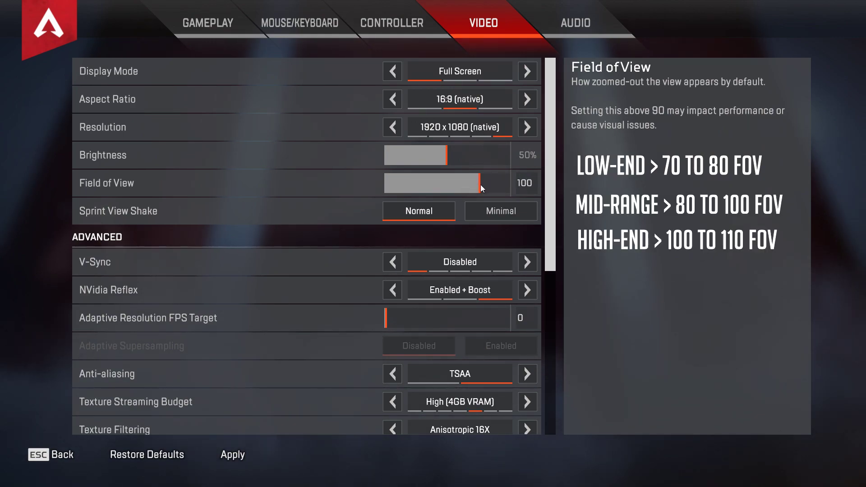
drag(480, 185, 522, 185)
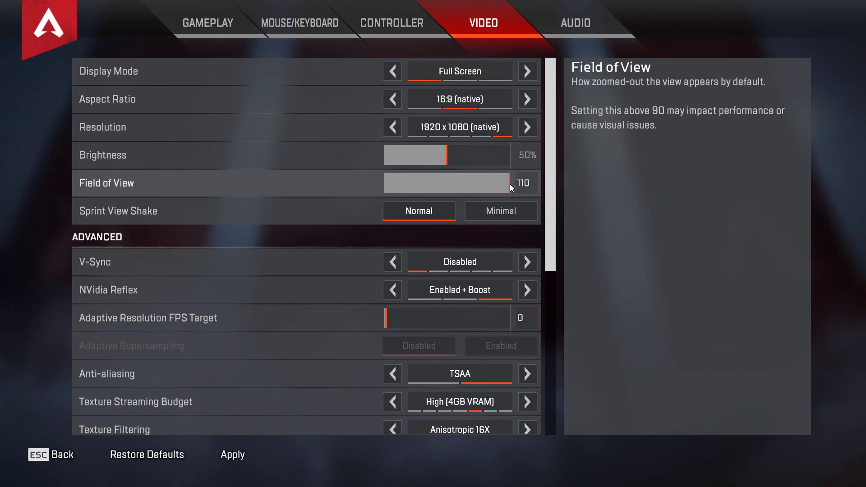
drag(509, 184, 448, 184)
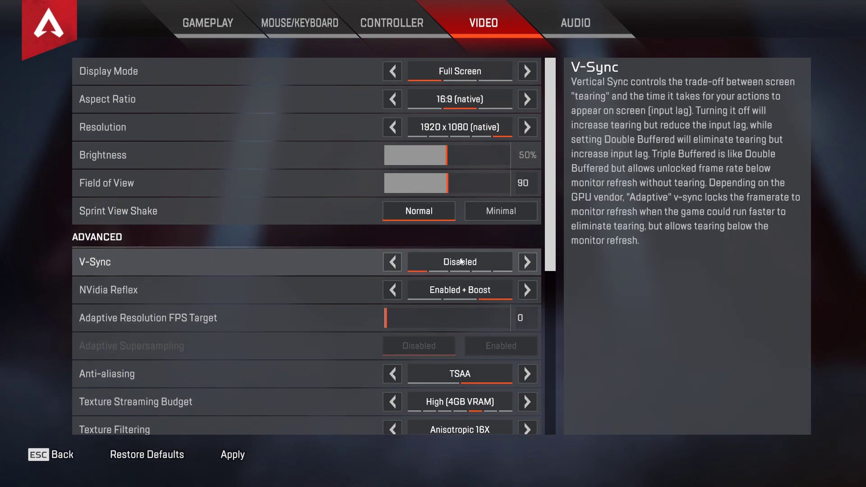
- Cycle Apex Legends' V-Sync options and leave it set to Disabled
click(526, 261)
click(527, 261)
click(526, 260)
click(526, 261)
click(527, 260)
click(389, 261)
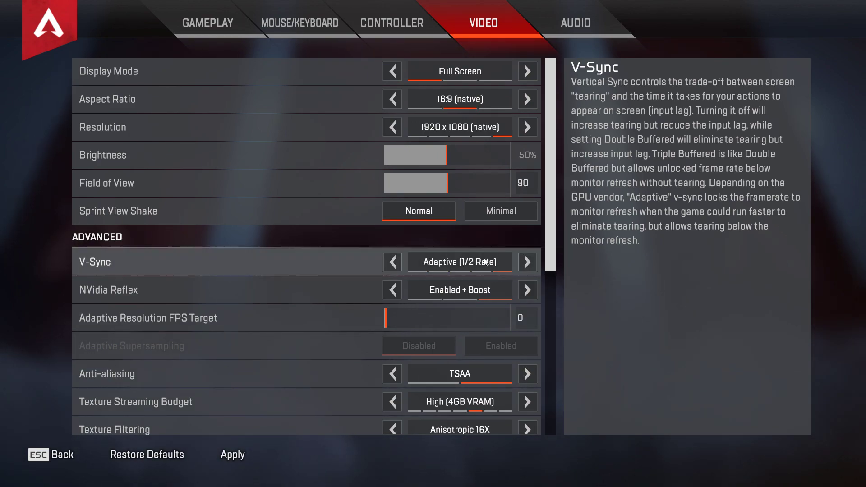
click(528, 261)
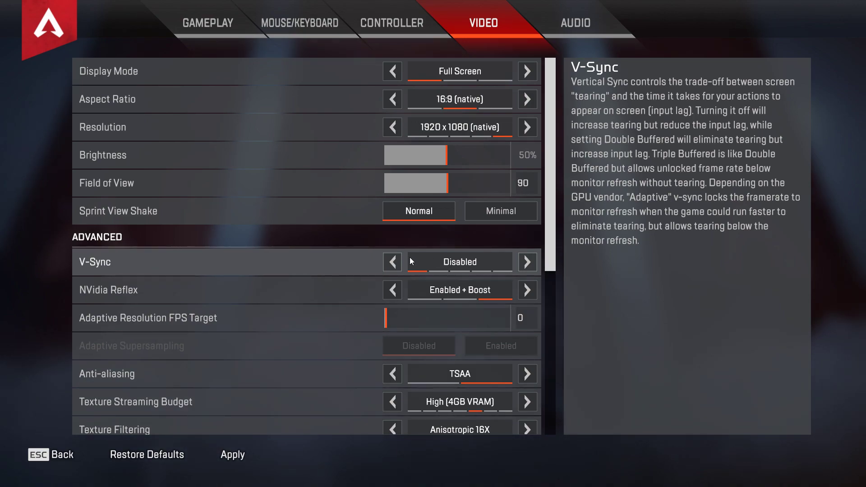
drag(550, 234, 546, 290)
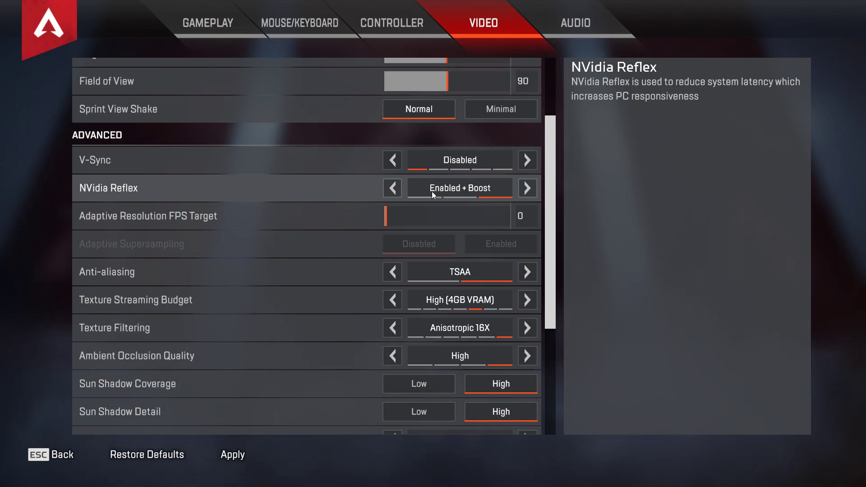
- Keep NVidia Reflex at Enabled + Boost and set Anti-aliasing to None
click(398, 186)
click(398, 186)
click(528, 185)
click(528, 185)
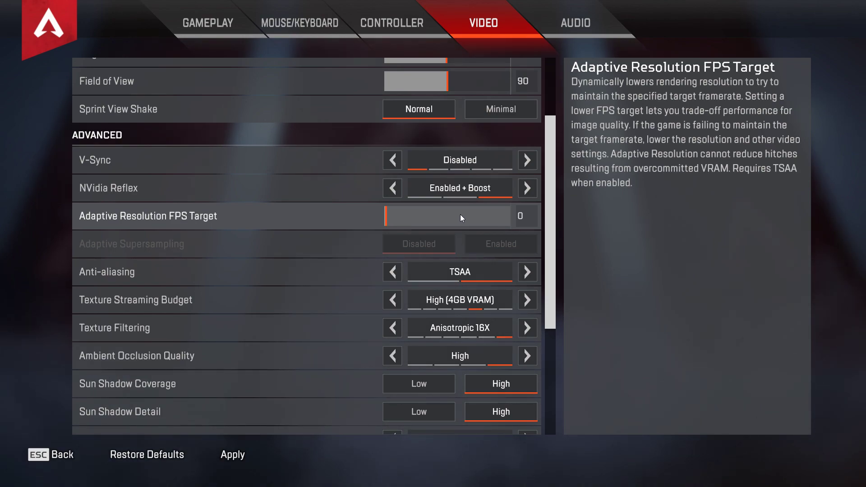
click(398, 273)
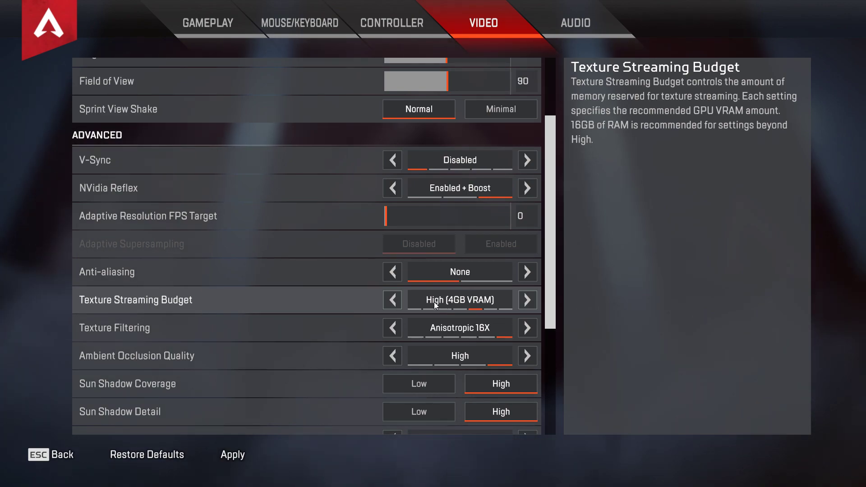
- Step Texture Streaming Budget down, then return it to High (4GB VRAM)
click(401, 300)
click(400, 301)
click(401, 301)
click(402, 301)
scroll(402, 300, up, 4)
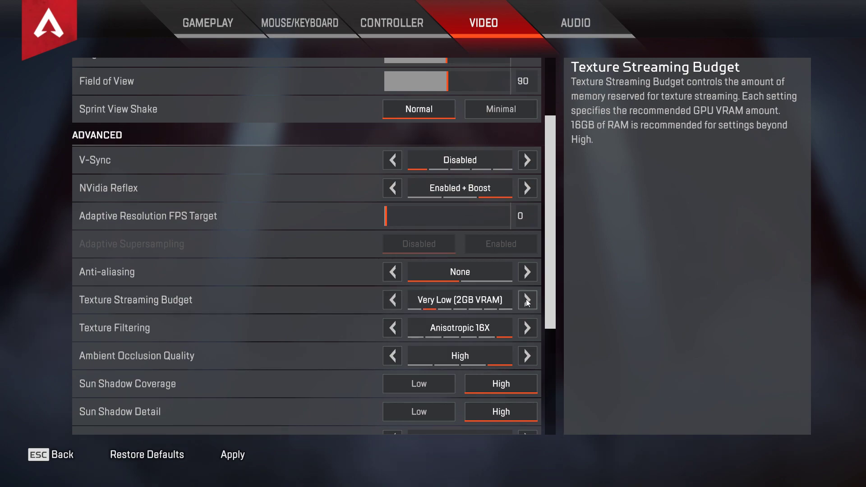
scroll(402, 300, up, 1)
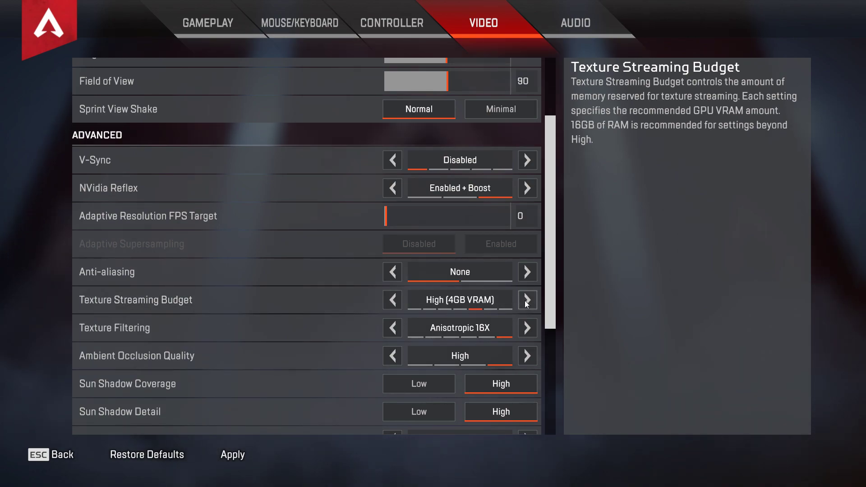
click(399, 301)
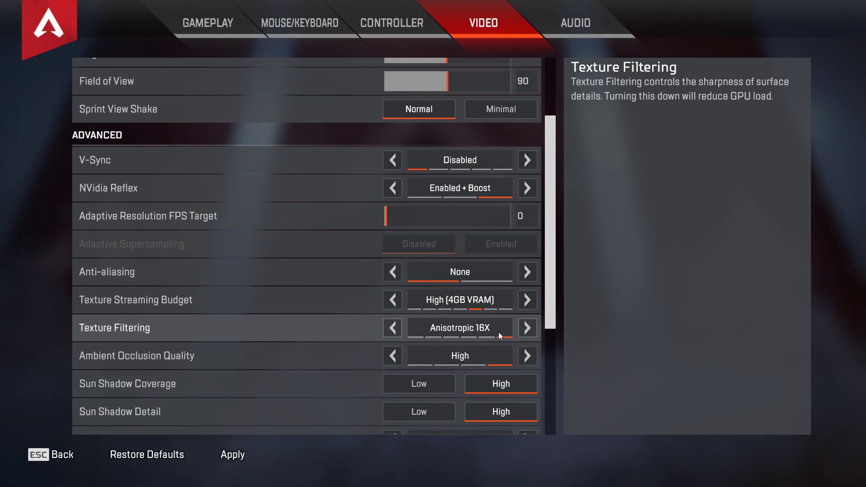
- Lower Texture Filtering from Anisotropic 16X to Anisotropic 4X
click(392, 330)
click(392, 329)
click(392, 330)
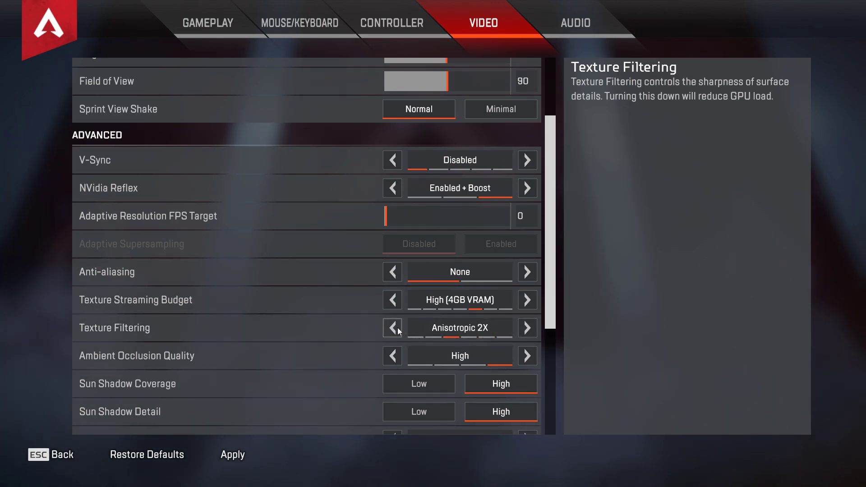
click(527, 329)
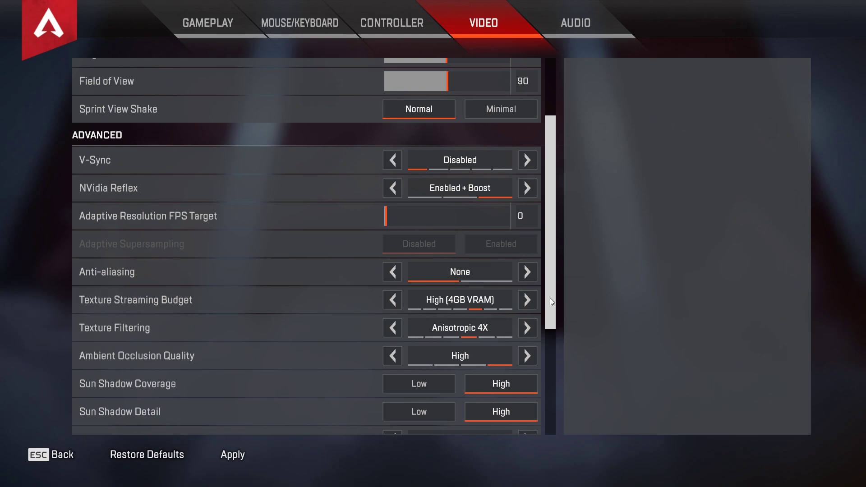
scroll(549, 307, down, 3)
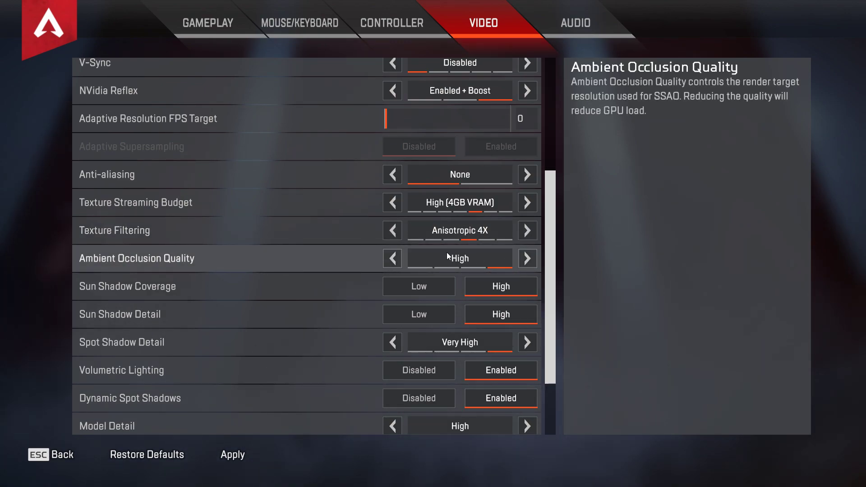
- Turn Ambient Occlusion Quality down to Disabled
click(391, 255)
click(392, 255)
click(392, 255)
click(392, 256)
click(391, 255)
click(391, 255)
click(392, 255)
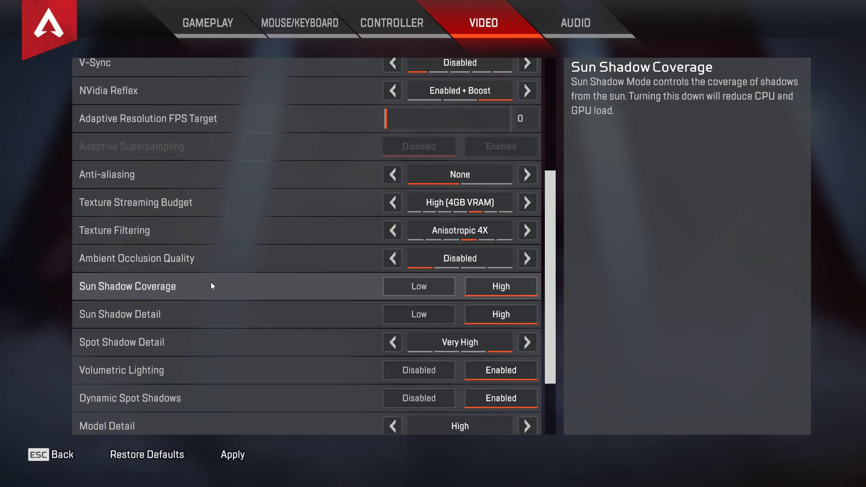
- Set Sun Shadow Coverage to Low and Spot Shadow Detail to High
click(426, 287)
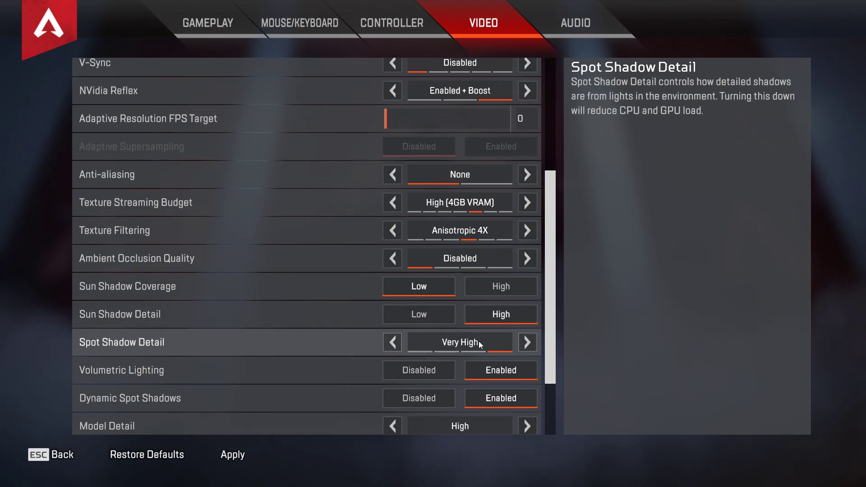
click(392, 341)
click(392, 341)
click(527, 342)
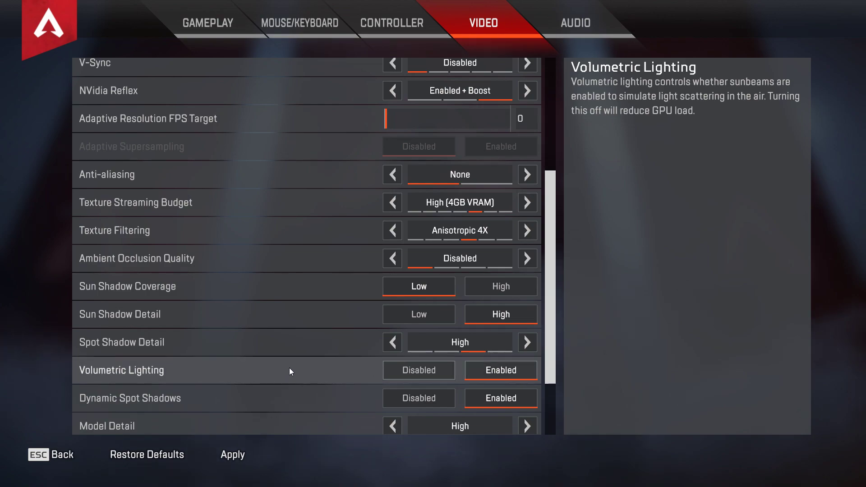
- Disable Volumetric Lighting and set Model Detail to Medium
scroll(547, 348, down, 3)
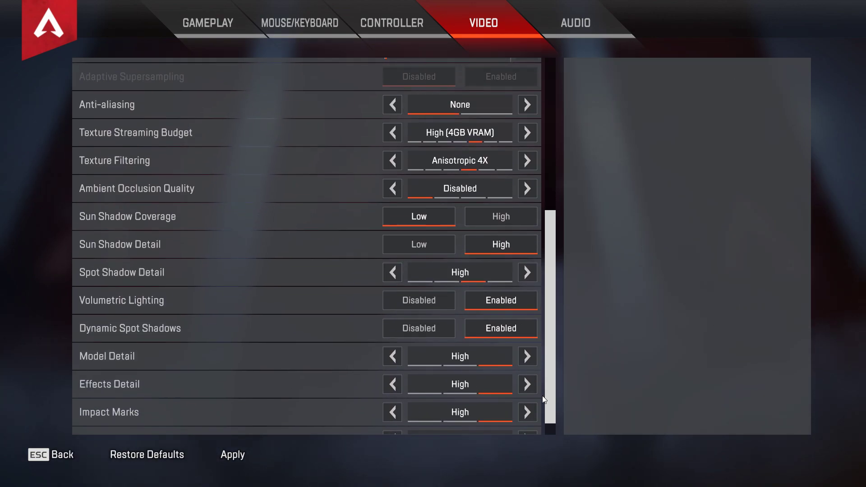
click(411, 283)
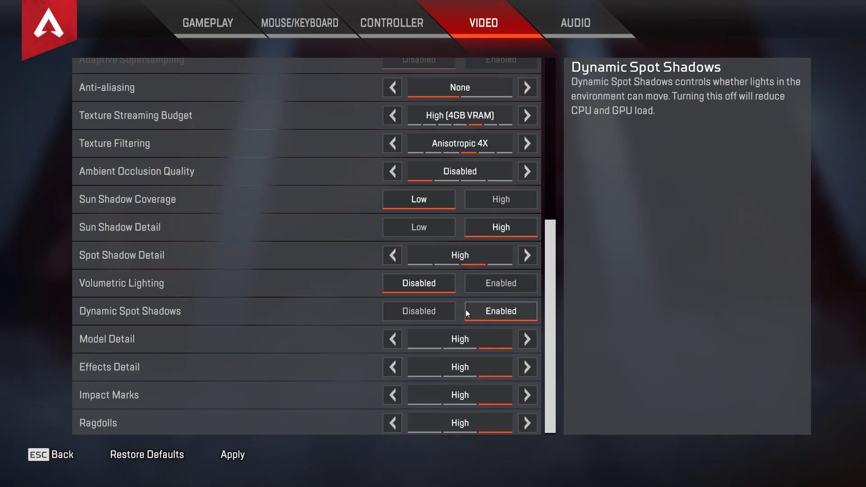
click(392, 342)
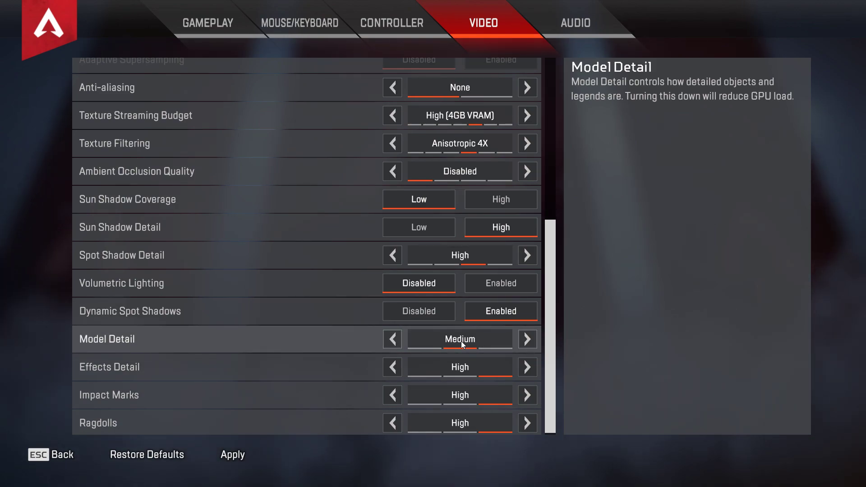
click(392, 338)
click(526, 337)
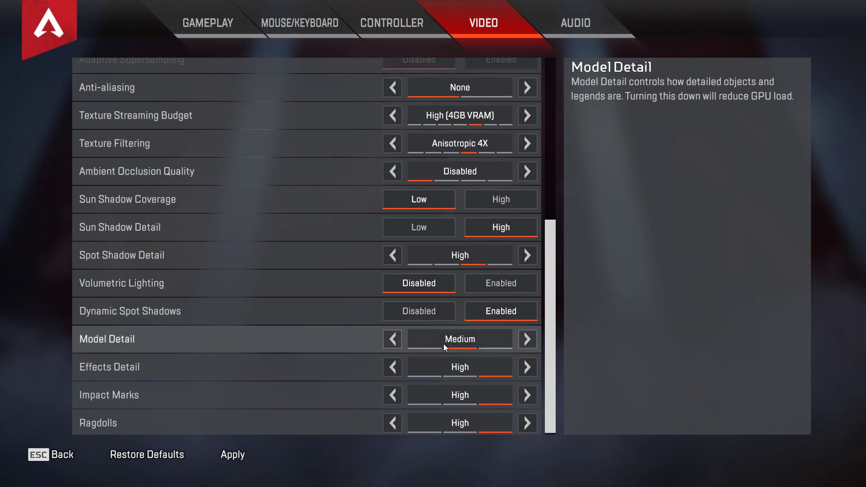
- Lower Effects Detail and Ragdolls from High to Medium
click(391, 366)
click(530, 367)
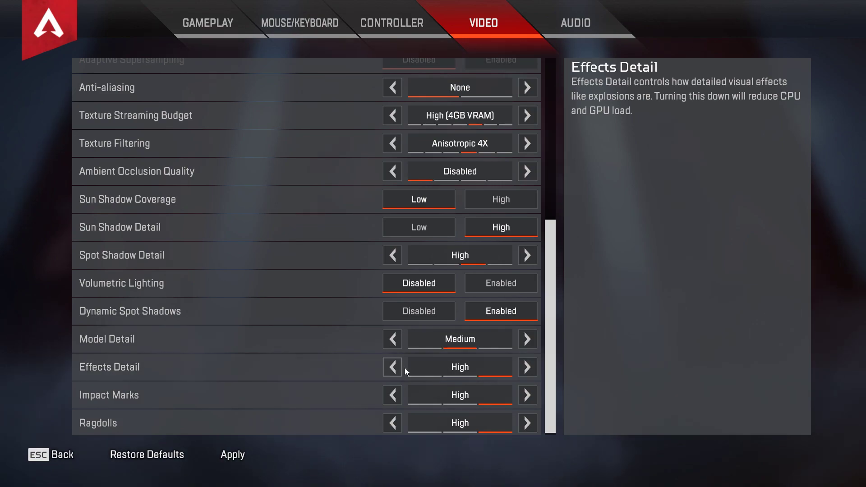
click(393, 366)
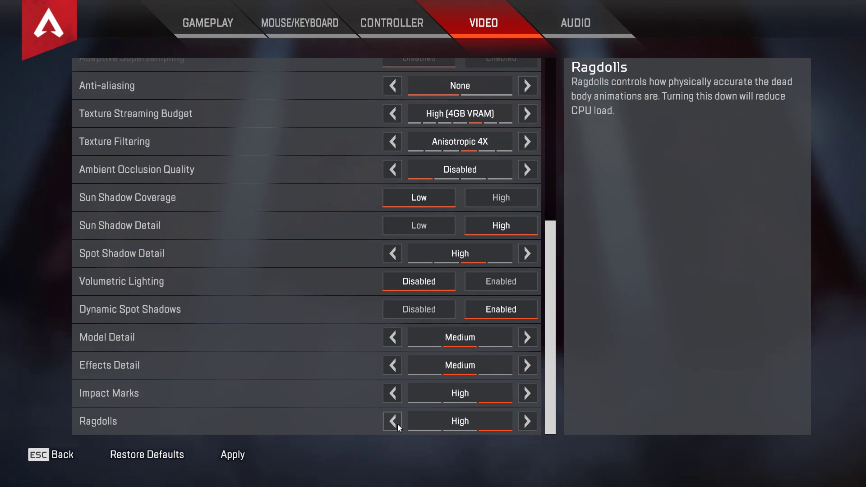
click(396, 424)
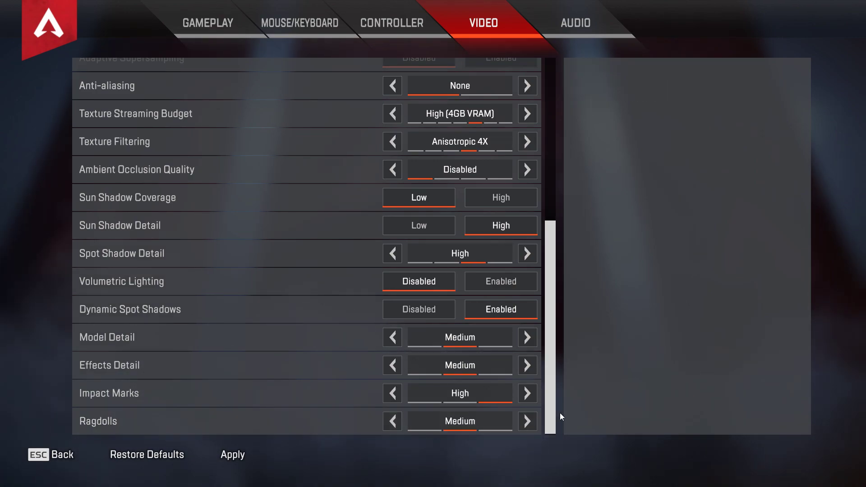